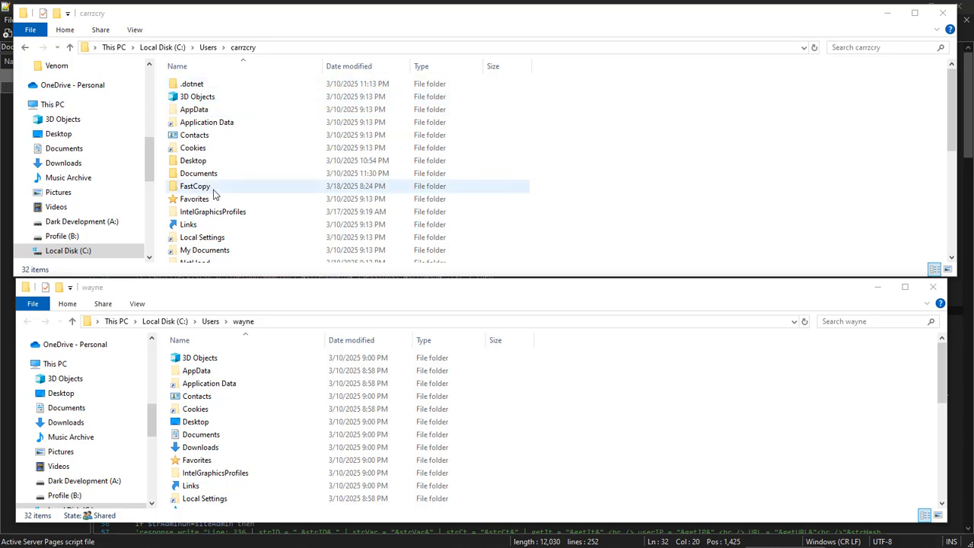
Step: Look for the Music folder in both user profile folders under C:\Users and compare their contents
click(207, 438)
key(m)
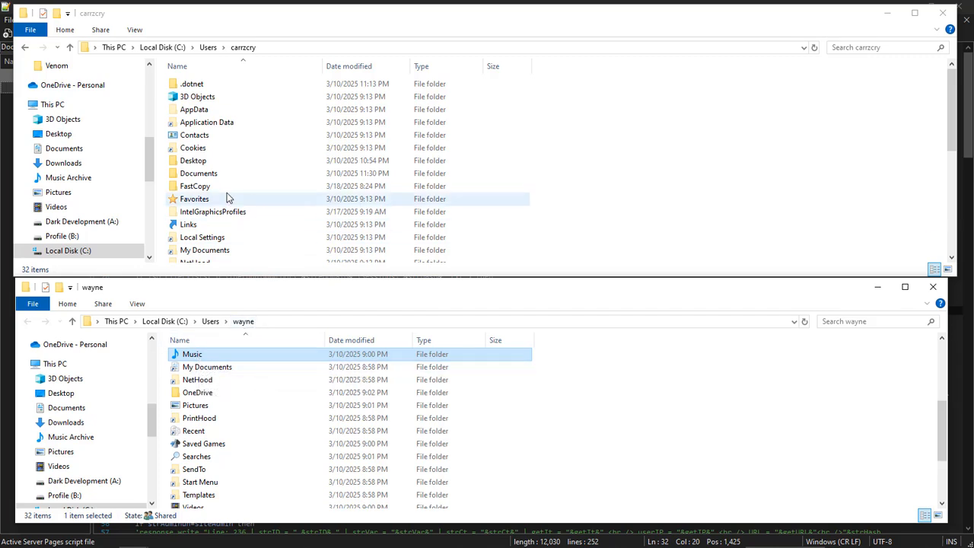
click(213, 179)
key(m)
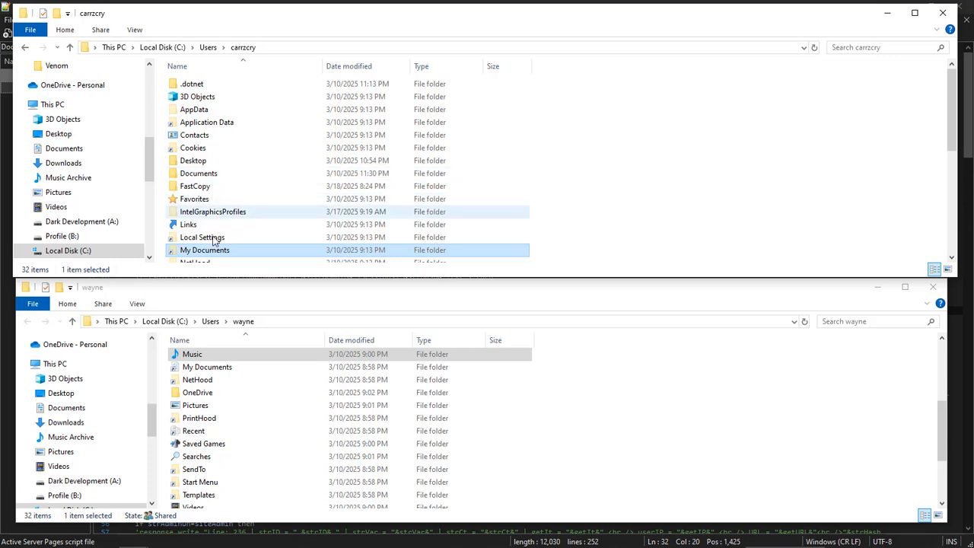
scroll(238, 244, down, 2)
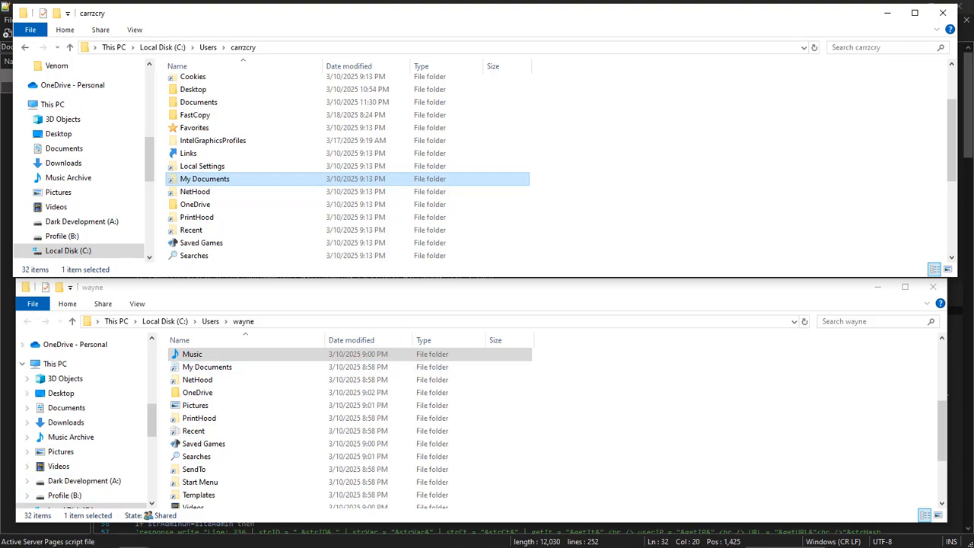
Step: Open Registry Editor and search HKEY_CURRENT_USER for My Music
click(46, 536)
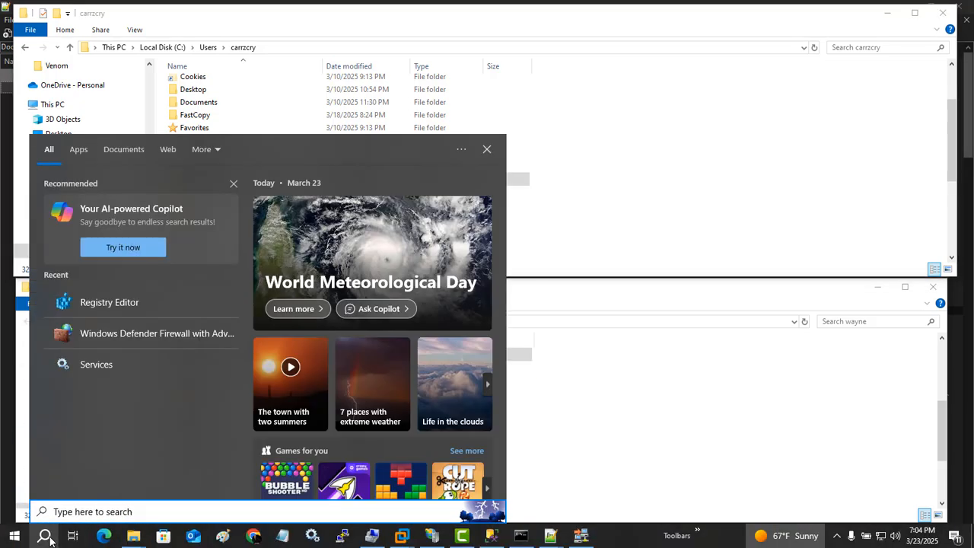
text(regedit)
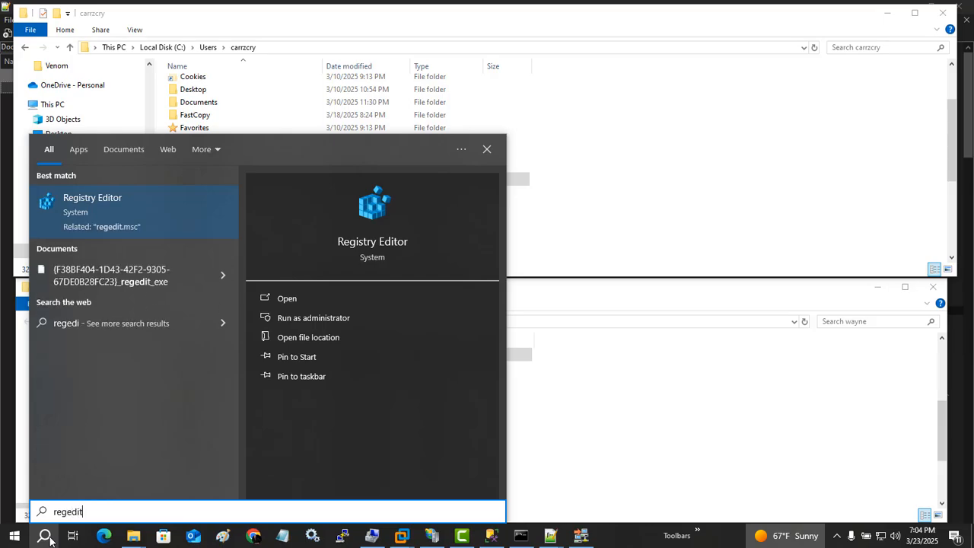
key(Return)
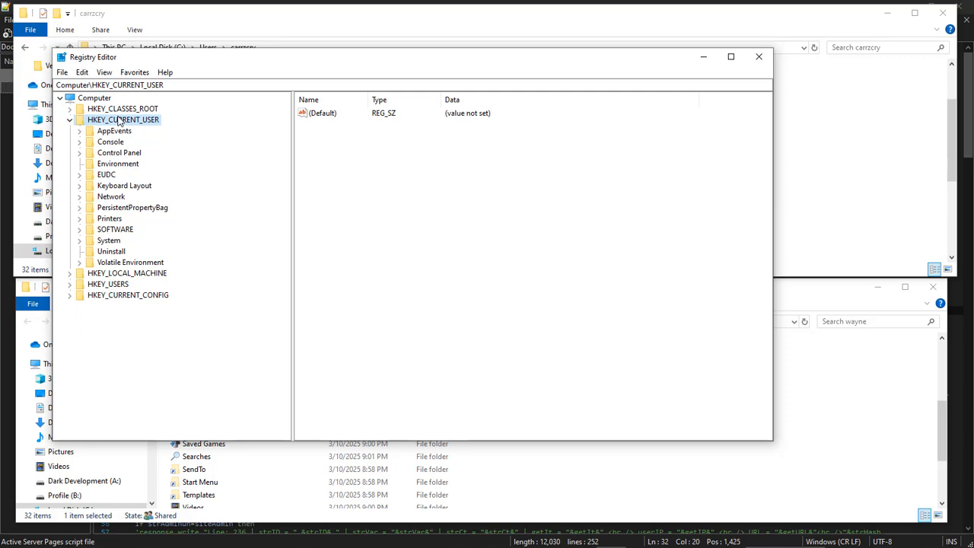
key(ctrl+f)
text(My Music)
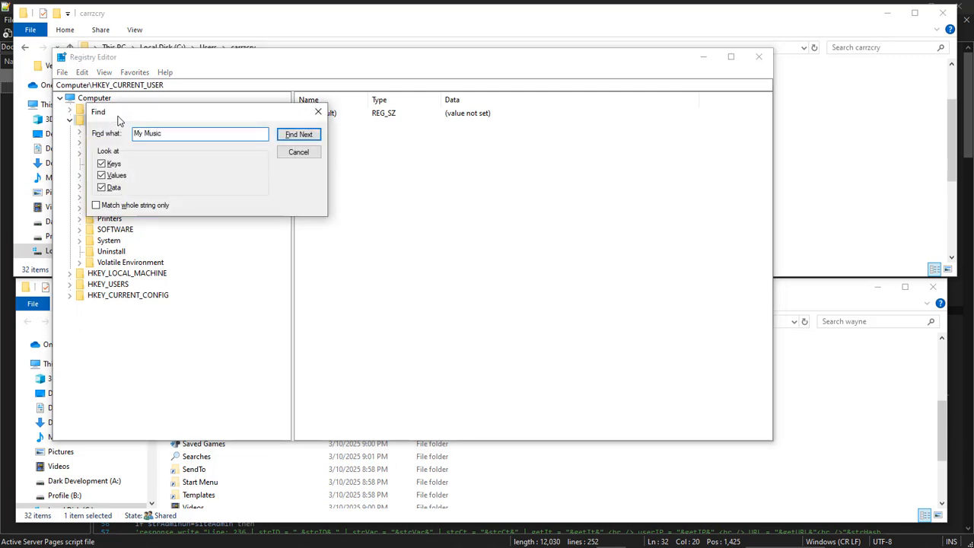
key(Return)
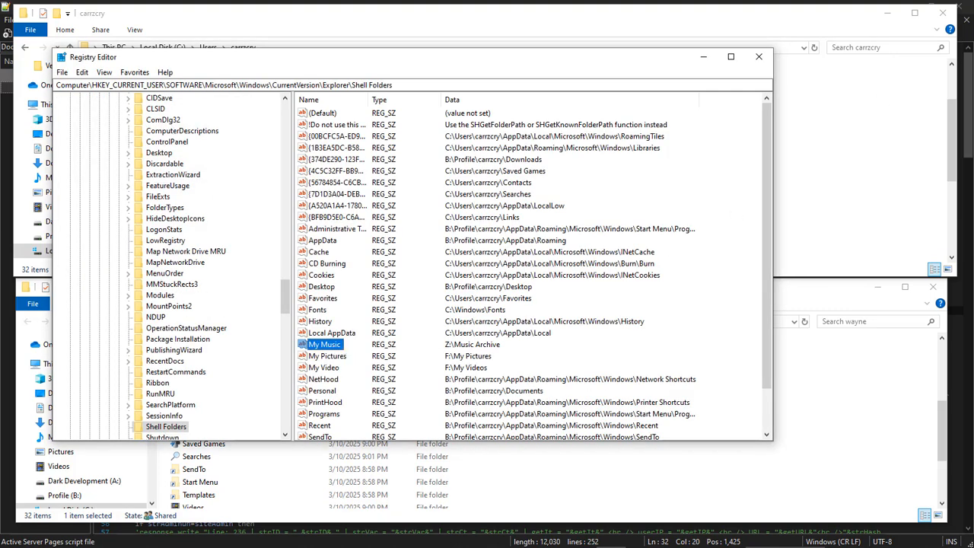
Step: Show the Z: network drive beside the registry, open its M folder and copy that folder's path
drag(973, 84, 383, 324)
click(419, 52)
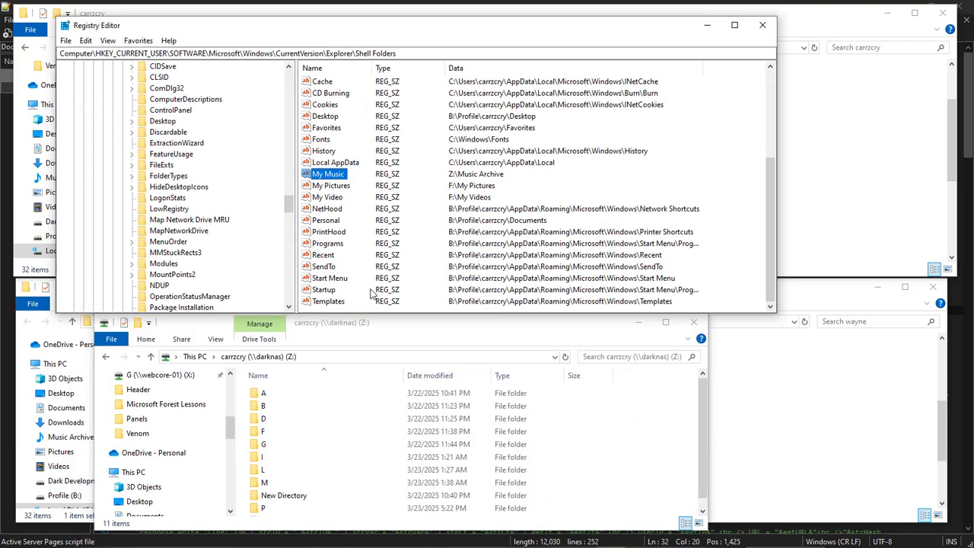
click(304, 458)
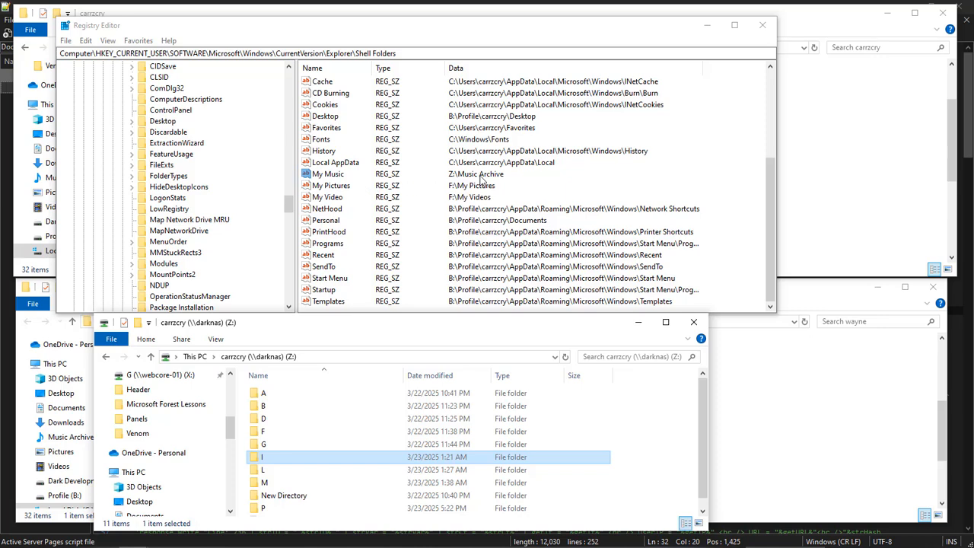
double_click(265, 483)
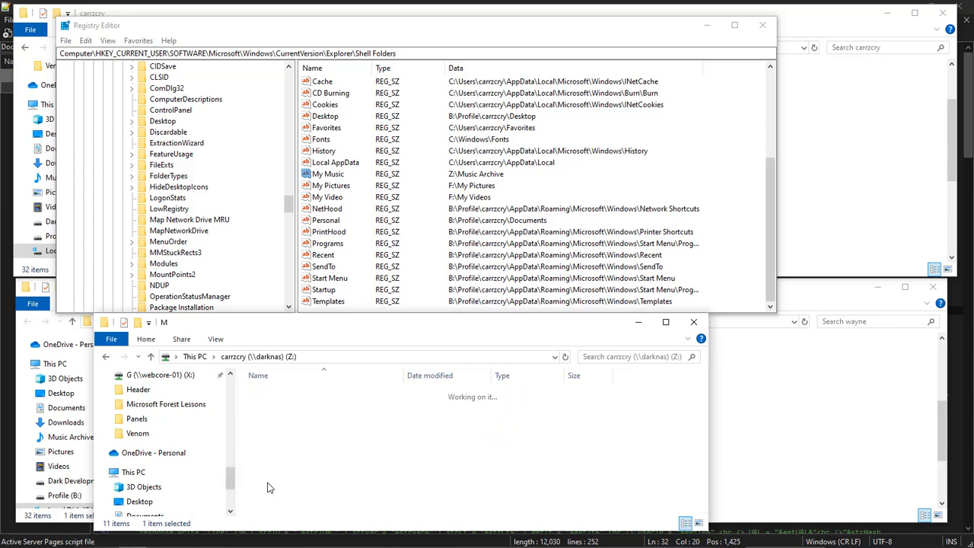
click(316, 356)
key(ctrl+c)
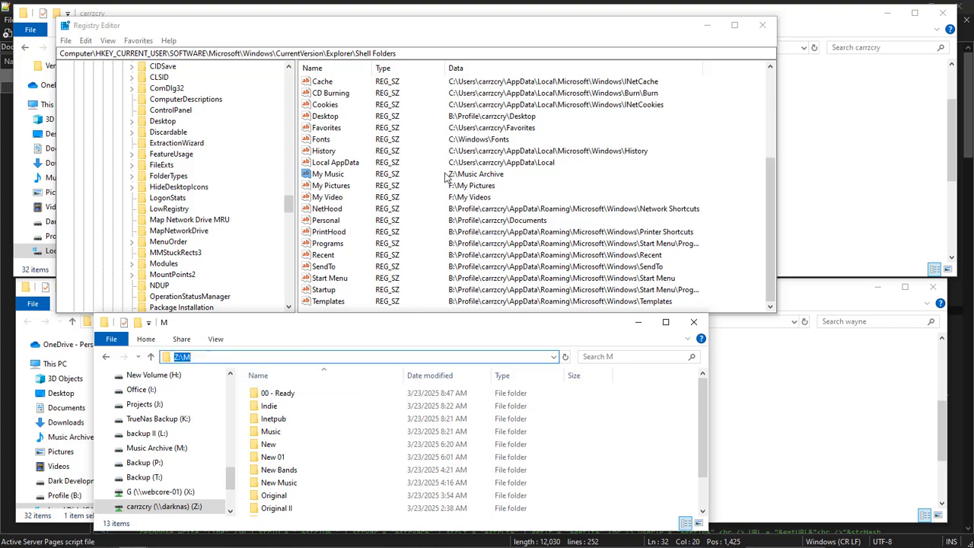
Step: Try out Z:\M as the data of the My Music value, without saving the edit
double_click(328, 174)
key(ctrl+v)
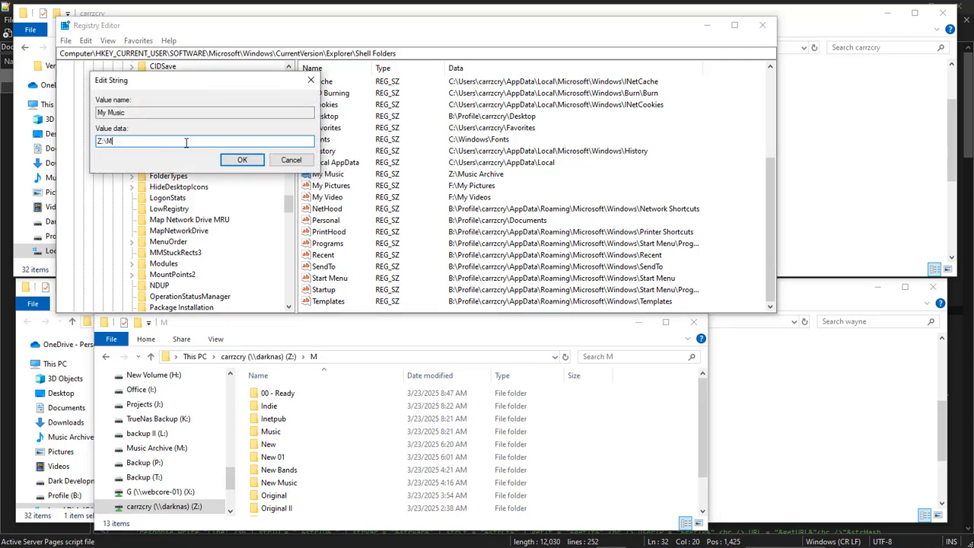
click(291, 160)
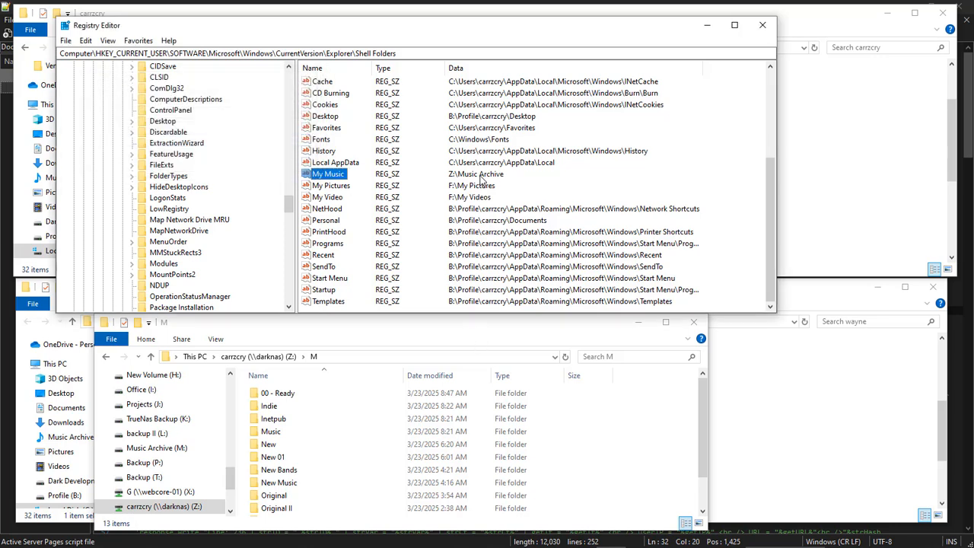
Step: Rename the M folder on the Z: drive as Music Archive, reusing the name from the My Music value's data
double_click(328, 174)
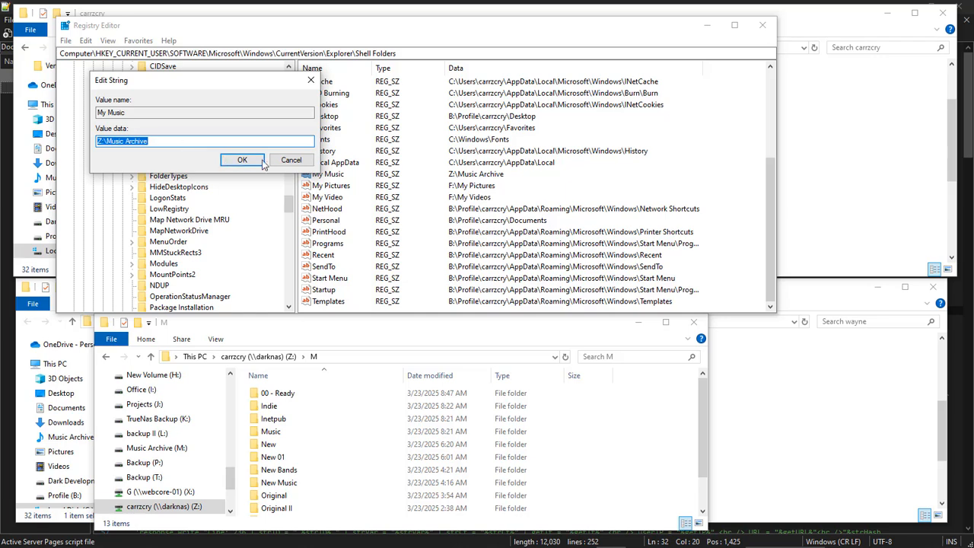
click(262, 162)
click(288, 358)
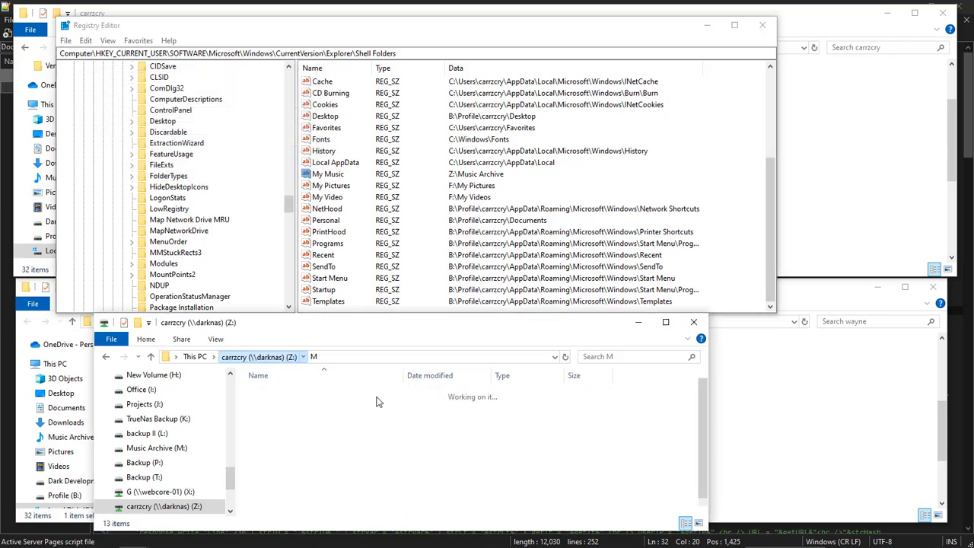
click(265, 482)
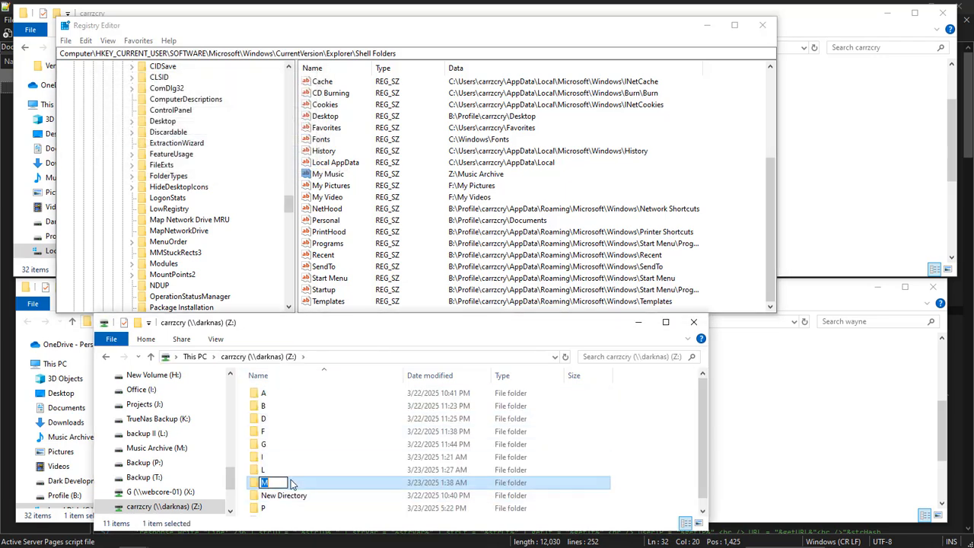
text(ZMusic Archive)
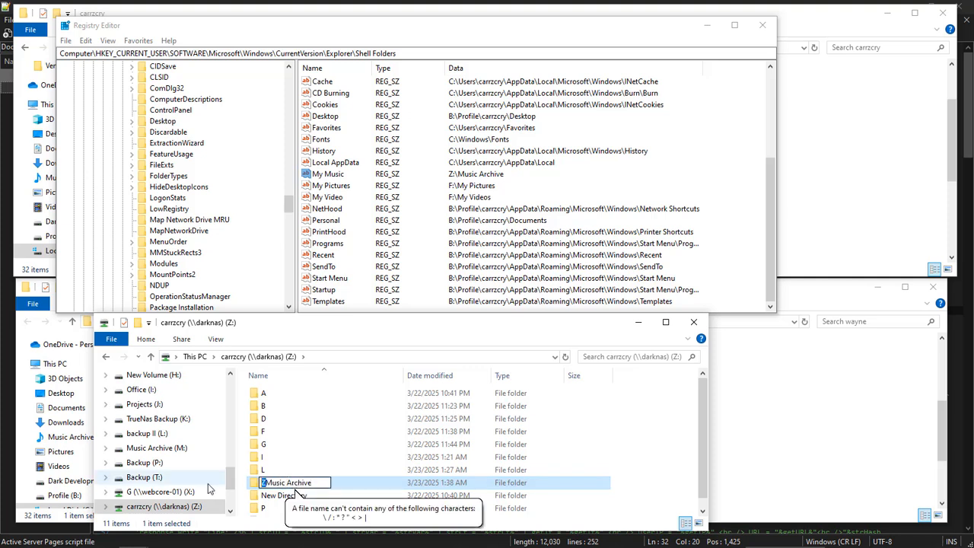
key(BackSpace)
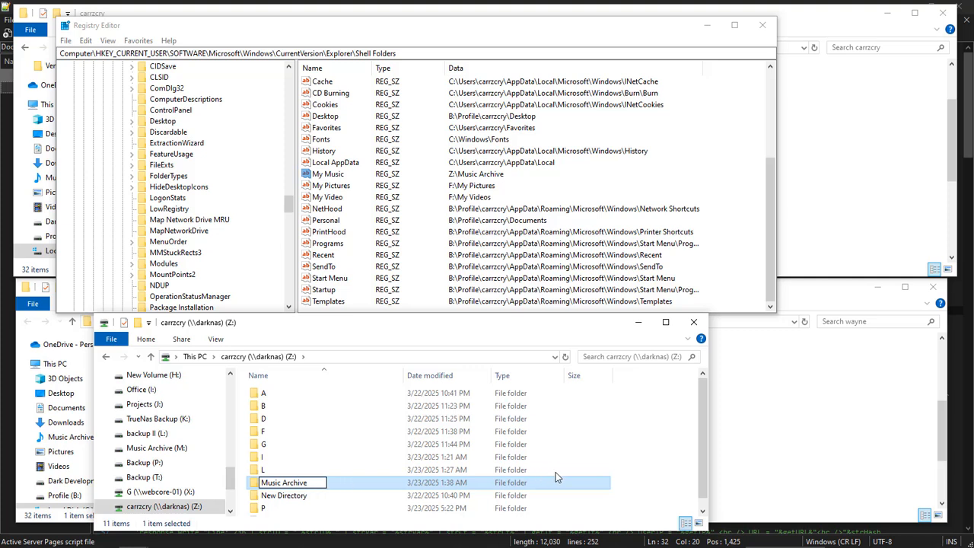
click(611, 464)
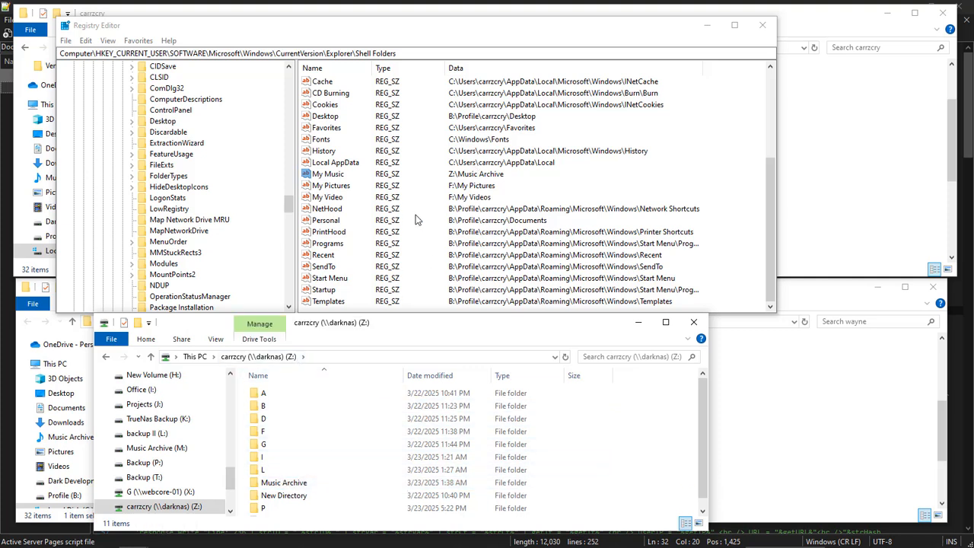
Step: Return to the two profile folder windows and copy the path of the first user's profile folder
click(15, 331)
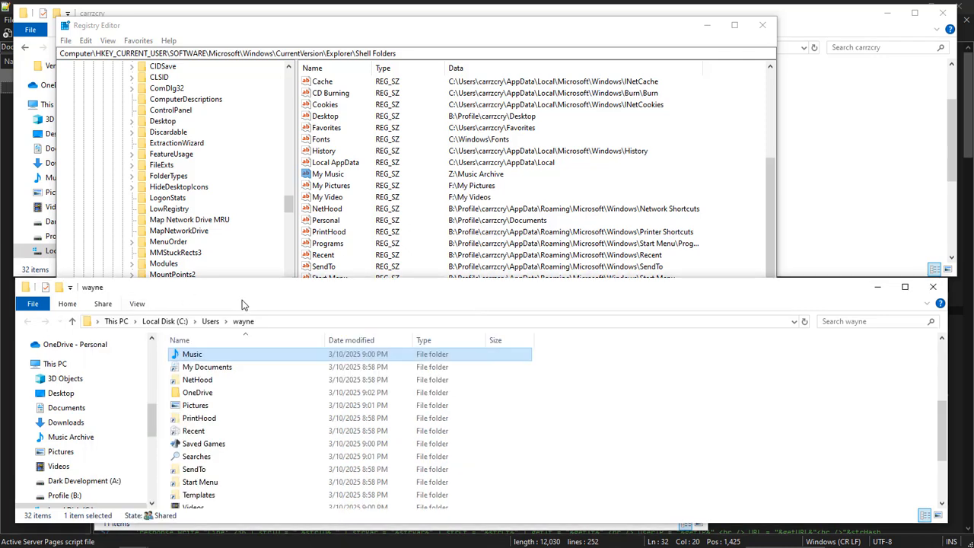
click(238, 16)
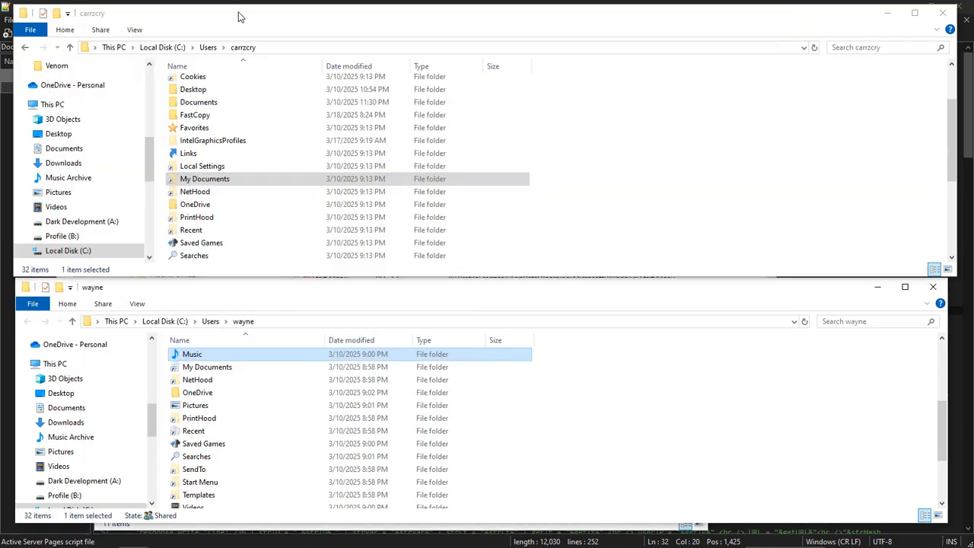
click(280, 50)
key(ctrl+c)
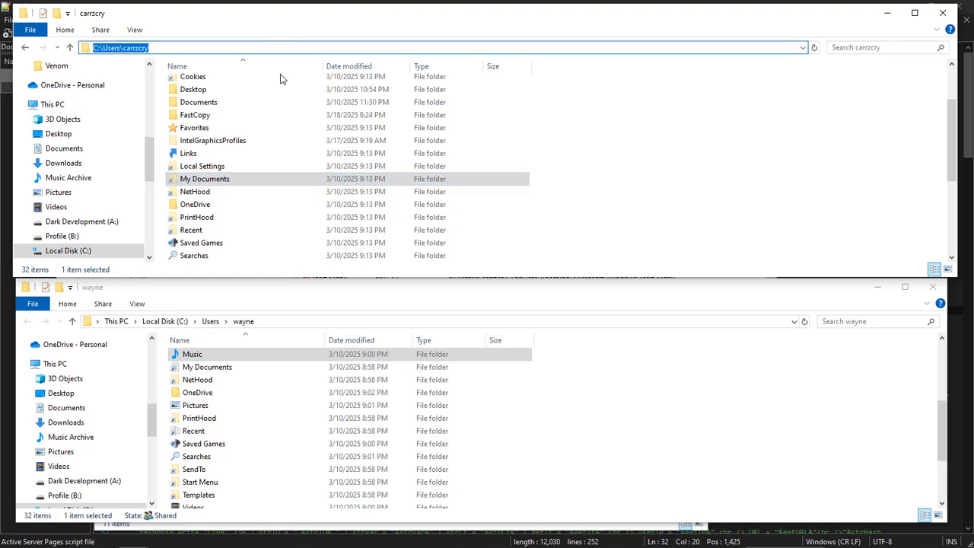
Step: Try out a My Music subfolder of the copied profile path as the My Music value's data, without saving it
mouse_move(248, 541)
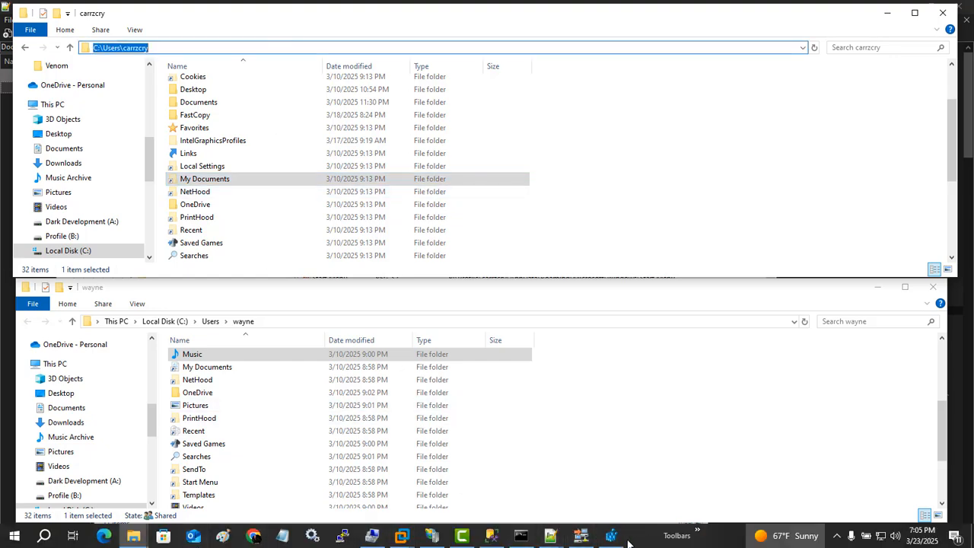
click(581, 536)
double_click(328, 174)
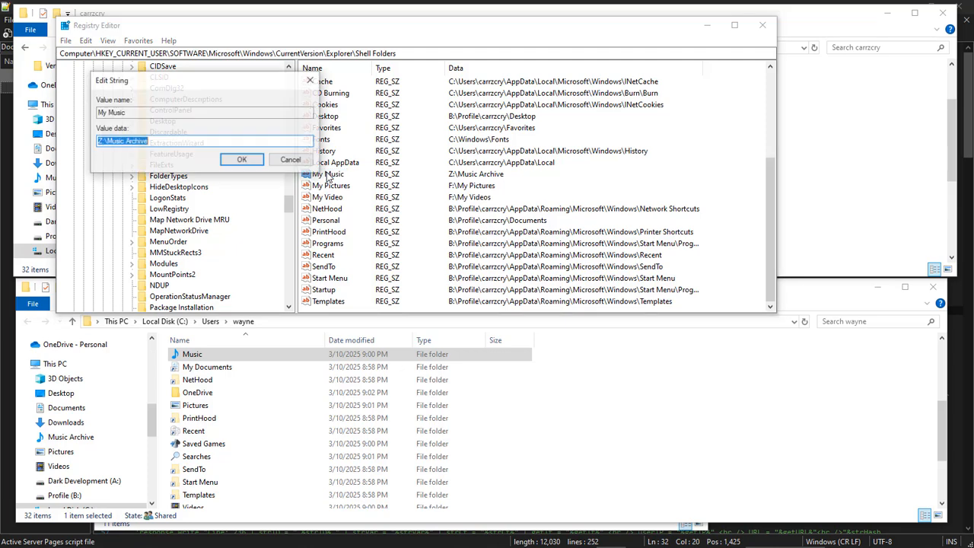
key(ctrl+v)
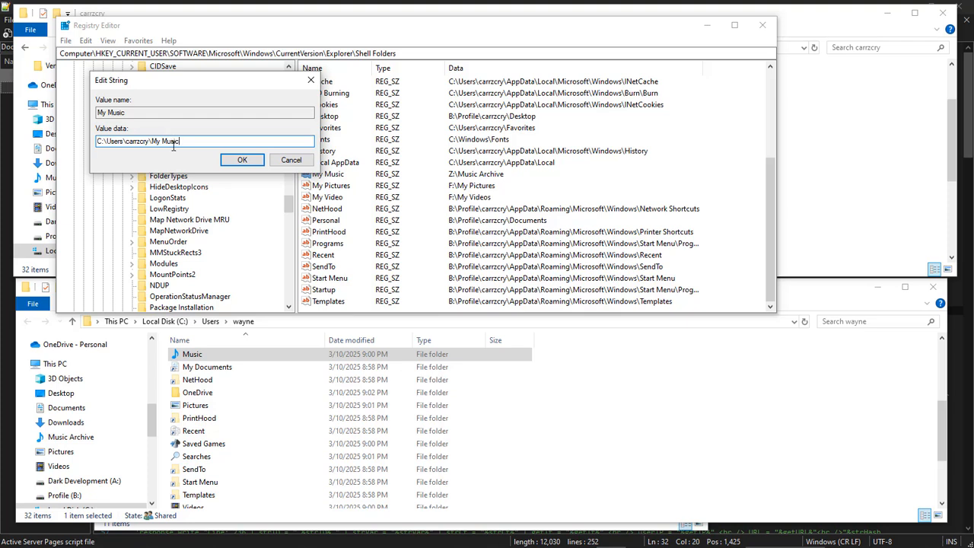
click(291, 161)
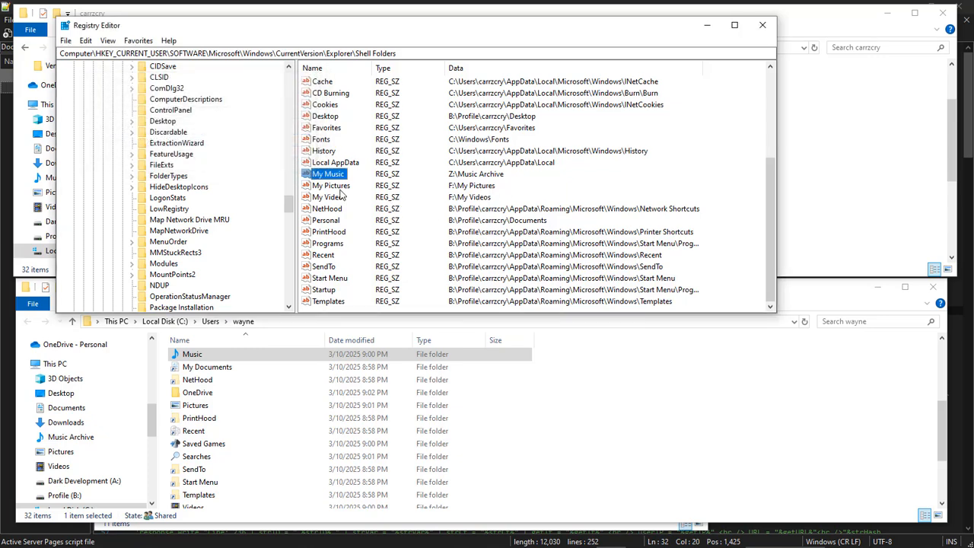
Step: Examine the locations stored in the My Pictures, My Video and Desktop values of the Shell Folders key
click(339, 189)
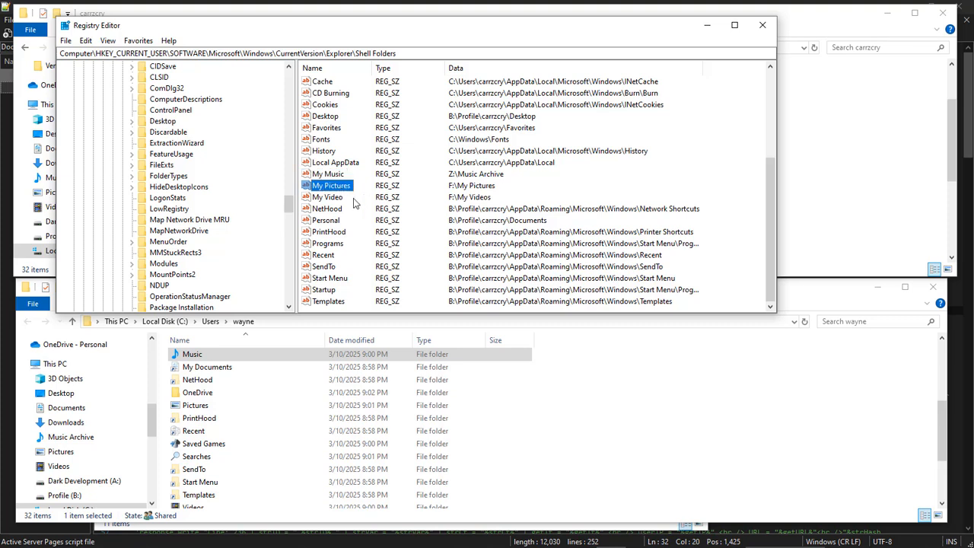
click(336, 199)
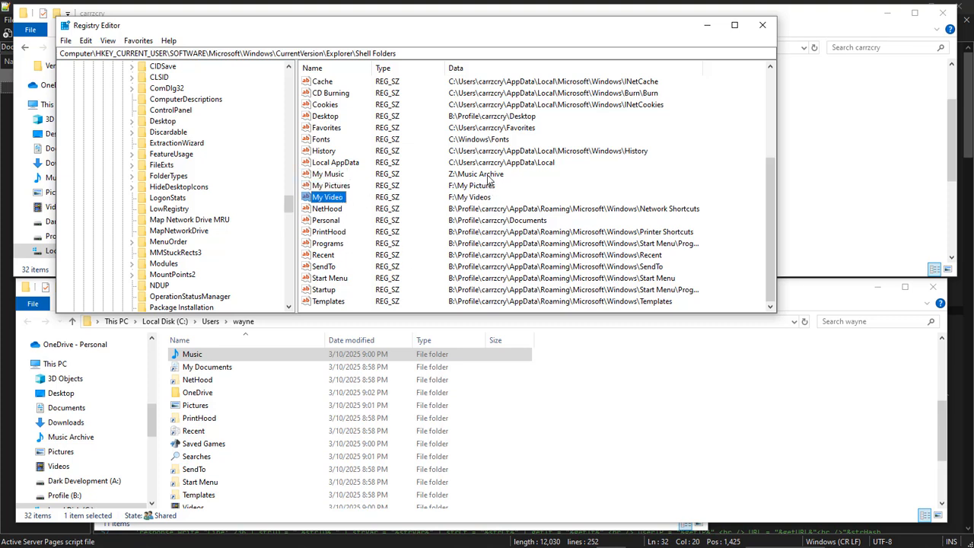
click(331, 117)
scroll(555, 133, up, 2)
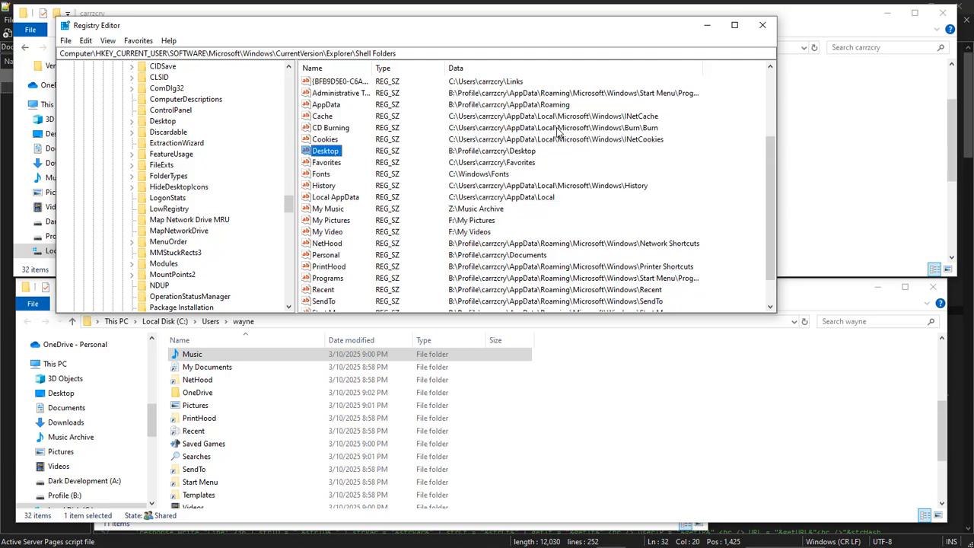
Step: Locate the Shell Folders key in the registry tree, highlight its full path and review the Desktop value's location
scroll(255, 201, down, 1)
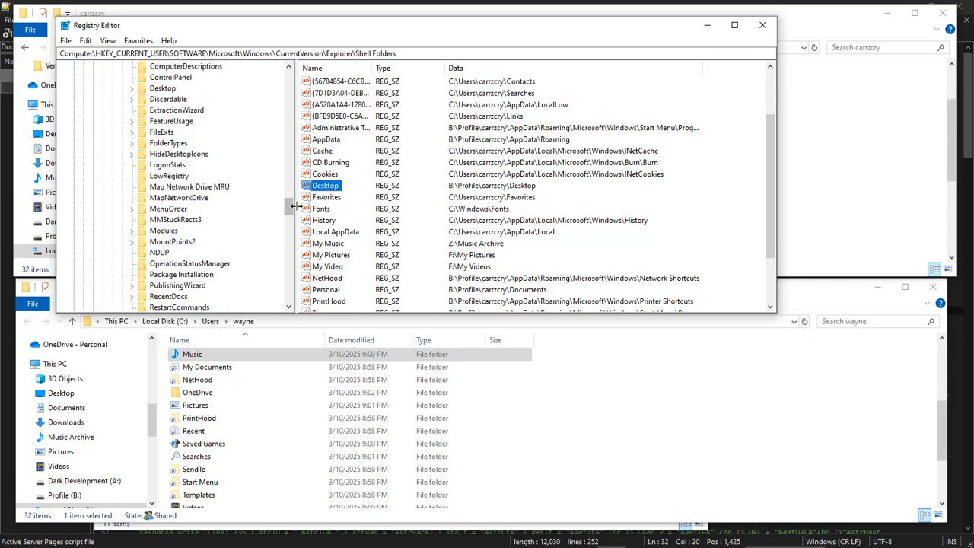
scroll(308, 205, down, 2)
scroll(239, 205, down, 5)
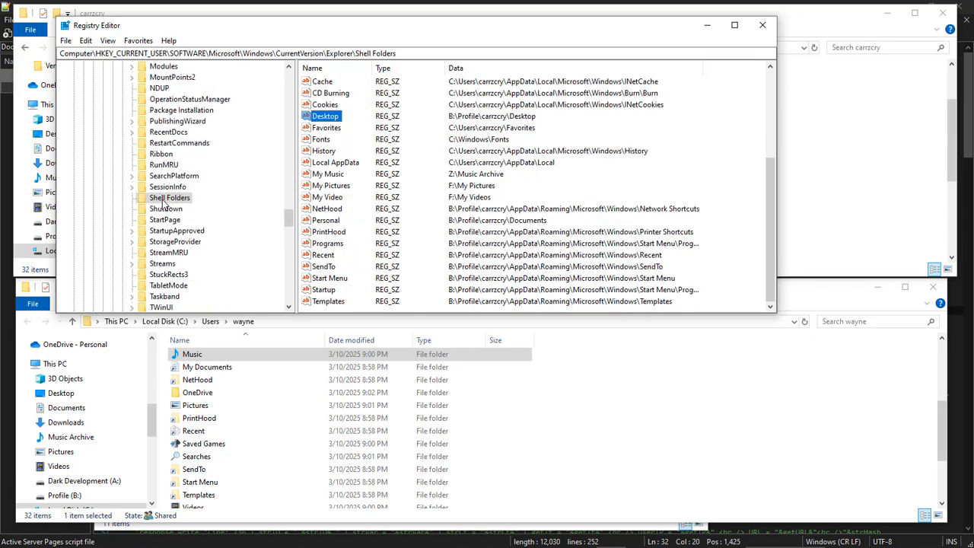
double_click(385, 53)
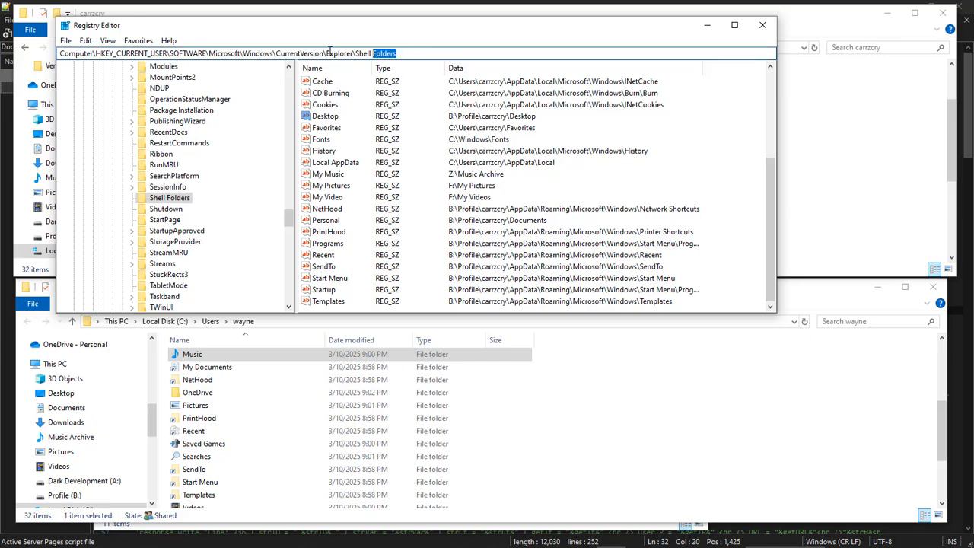
drag(330, 52, 80, 48)
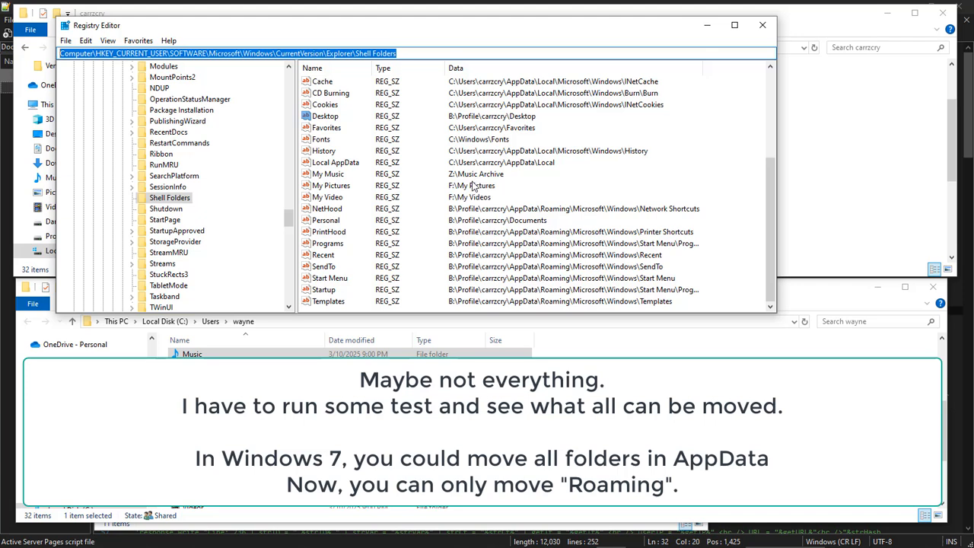
click(466, 117)
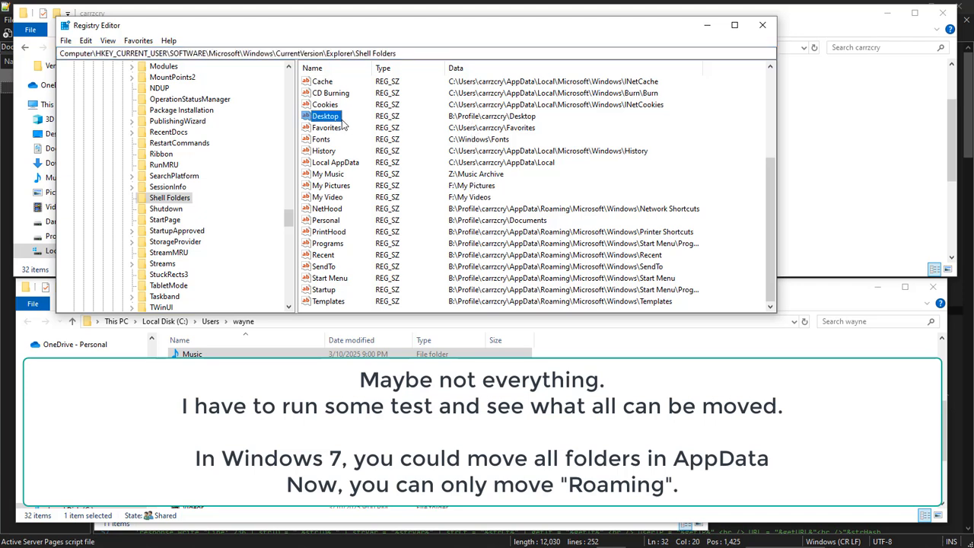
Step: Review the folder locations stored in the My Music, My Pictures and My Video values of the Shell Folders key
click(463, 175)
click(339, 188)
click(336, 200)
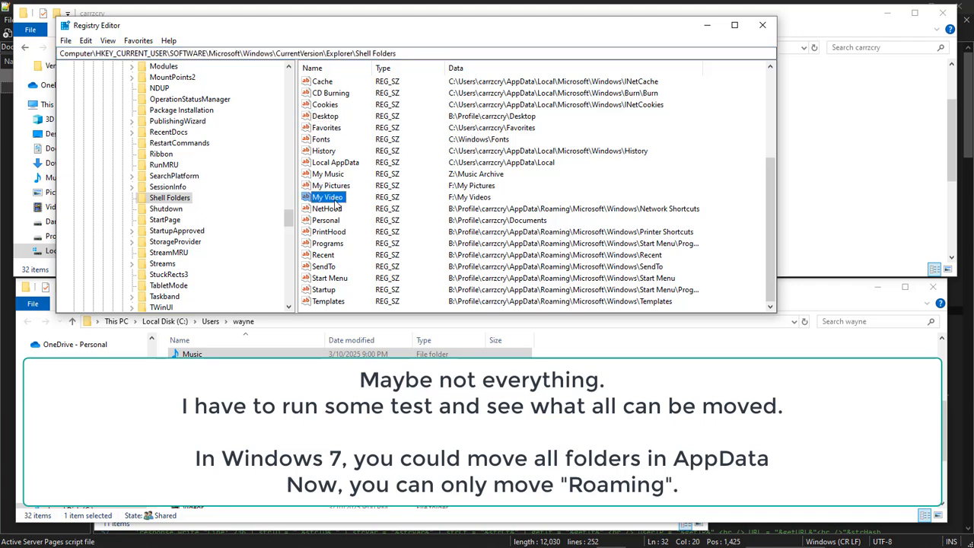
Step: Examine the locations of the AppData, Administrative Tools and Downloads values, and bring the second user's profile folder window forward for comparison with the registry list
scroll(537, 219, up, 3)
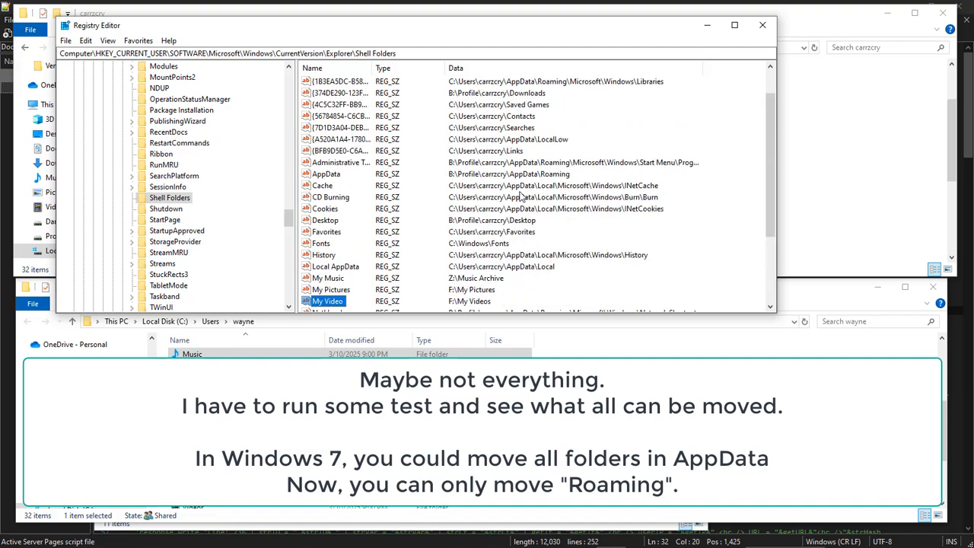
click(333, 178)
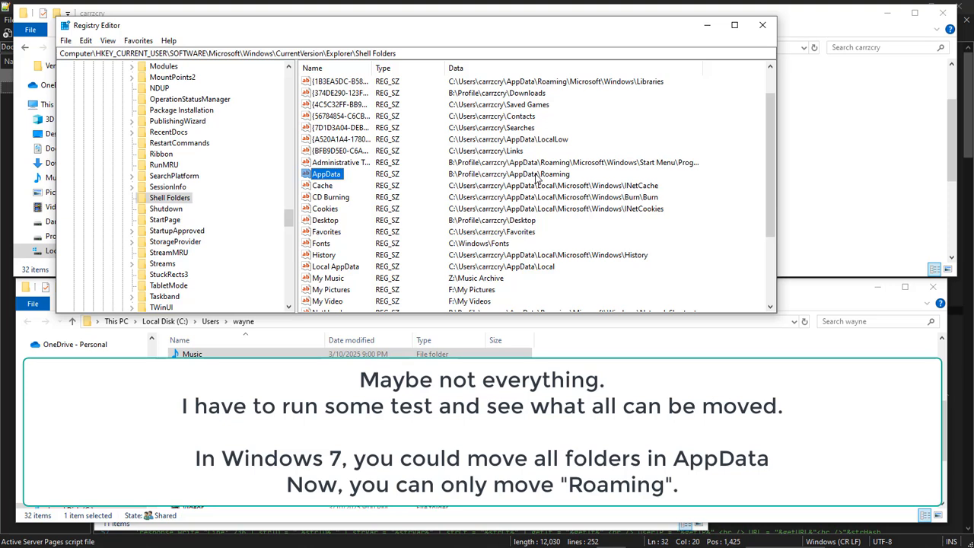
click(360, 164)
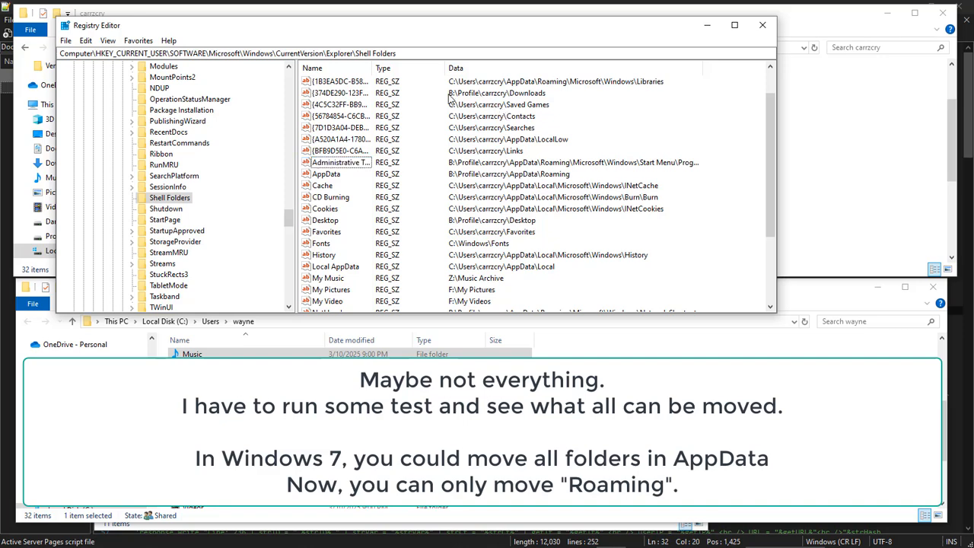
click(366, 95)
scroll(459, 110, up, 1)
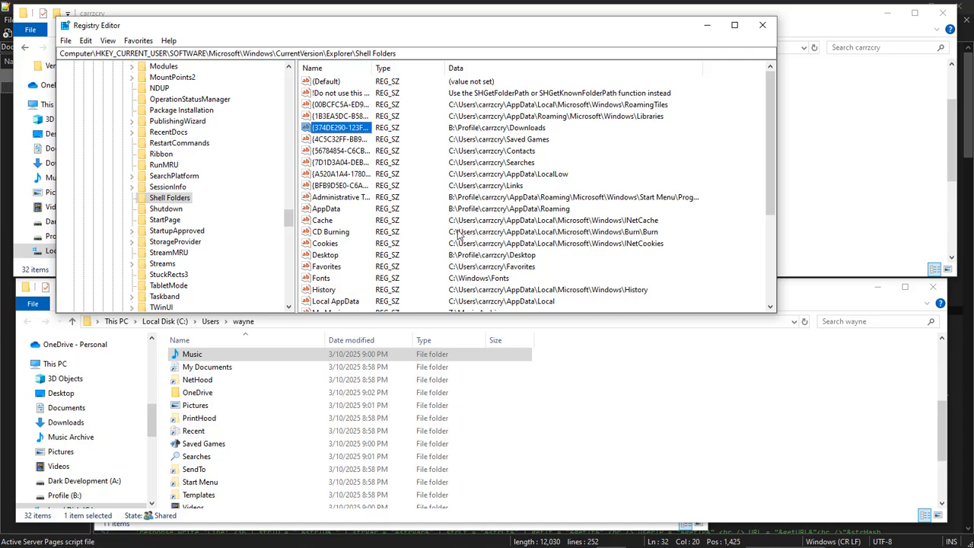
scroll(459, 228, down, 1)
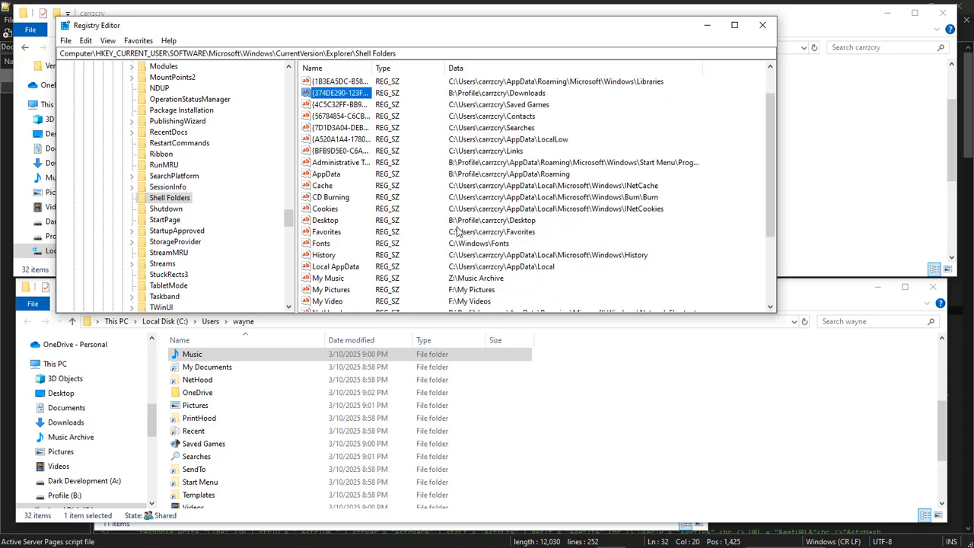
click(542, 441)
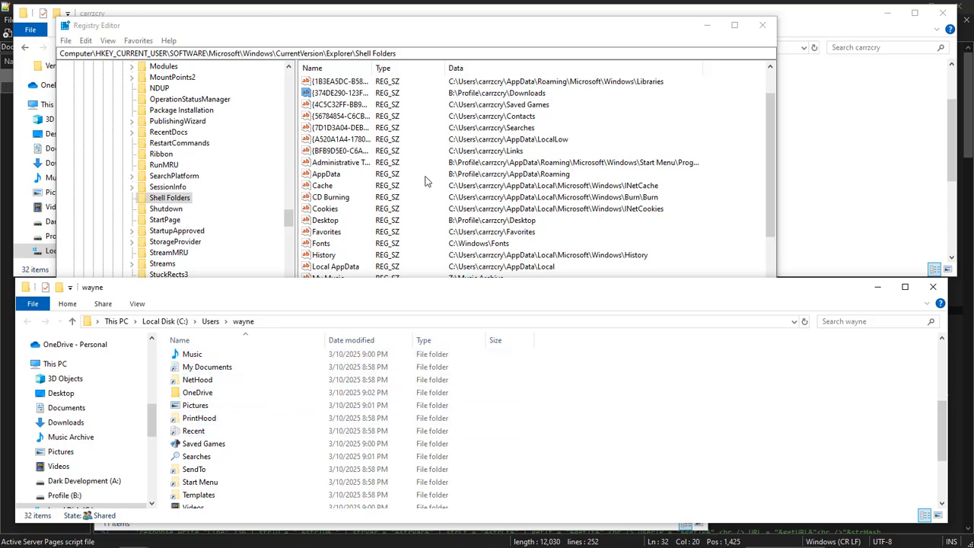
scroll(436, 195, down, 3)
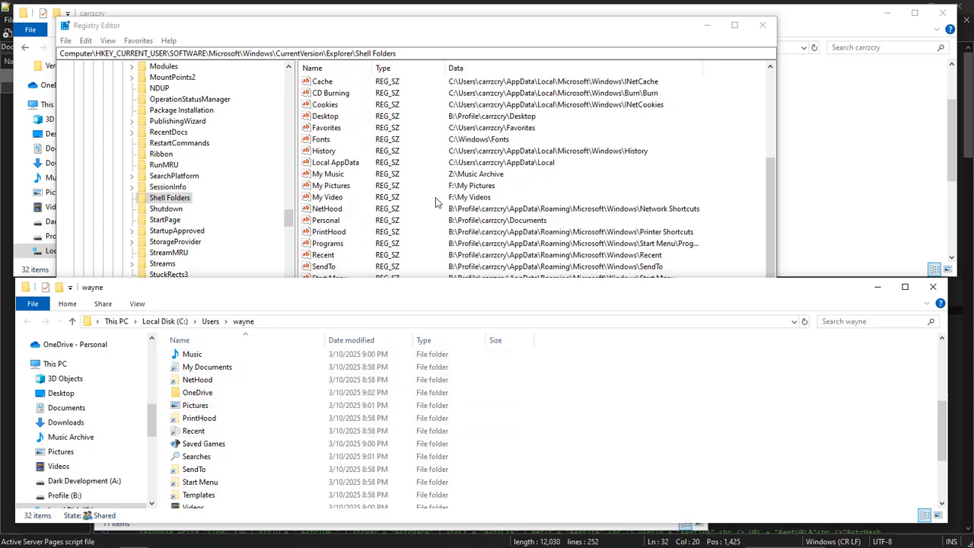